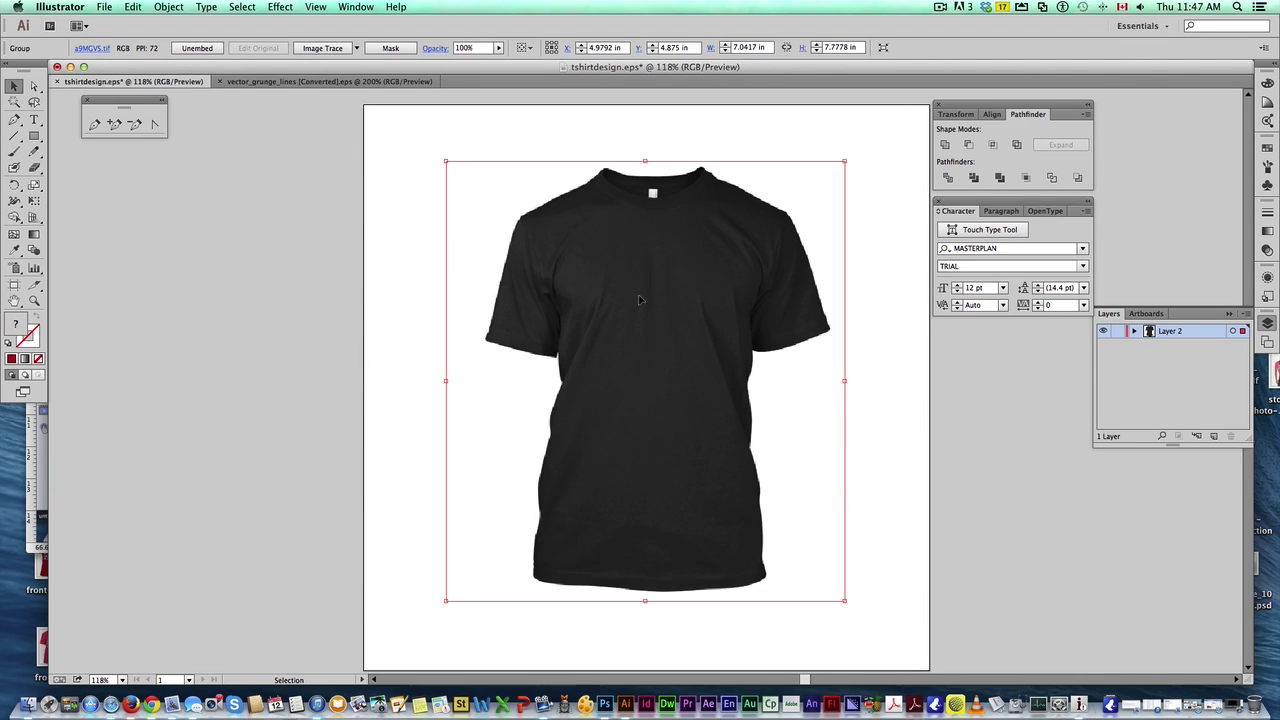
- Enlarge the t-shirt photo to fill the artboard, add Layer 3, and lock Layer 2
left_click_drag(446, 600, 397, 655)
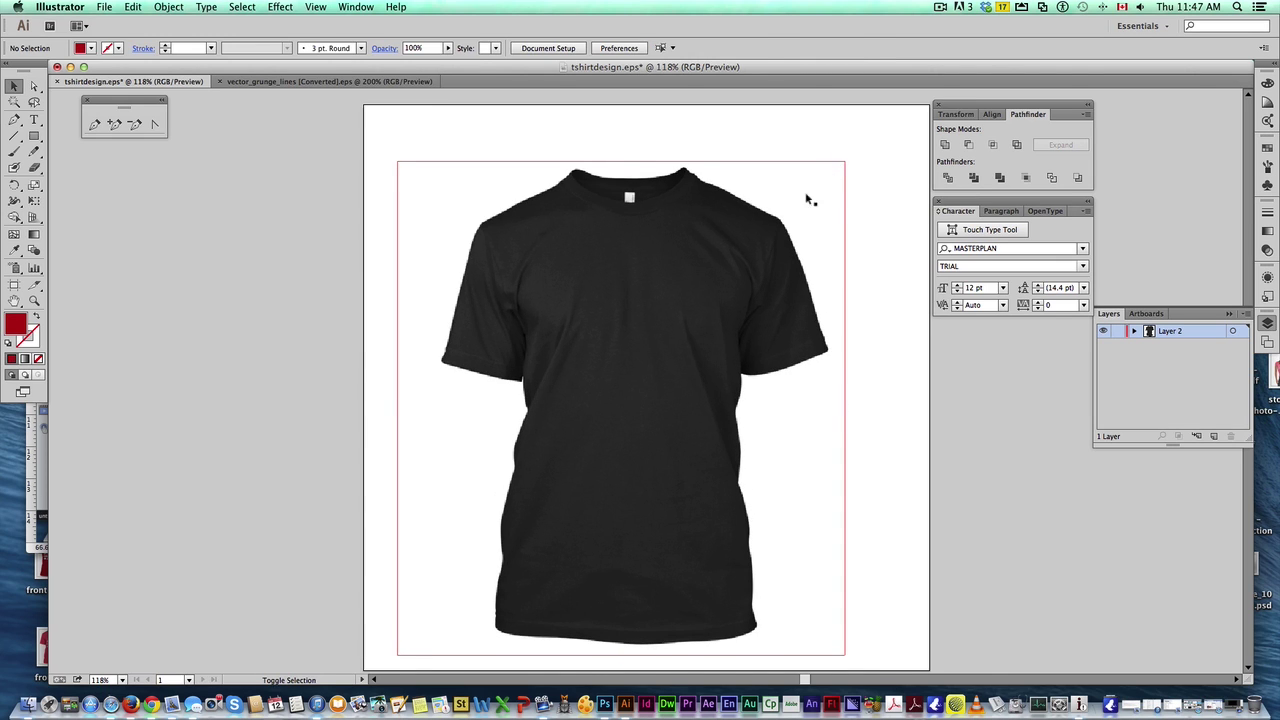
left_click_drag(845, 160, 889, 120)
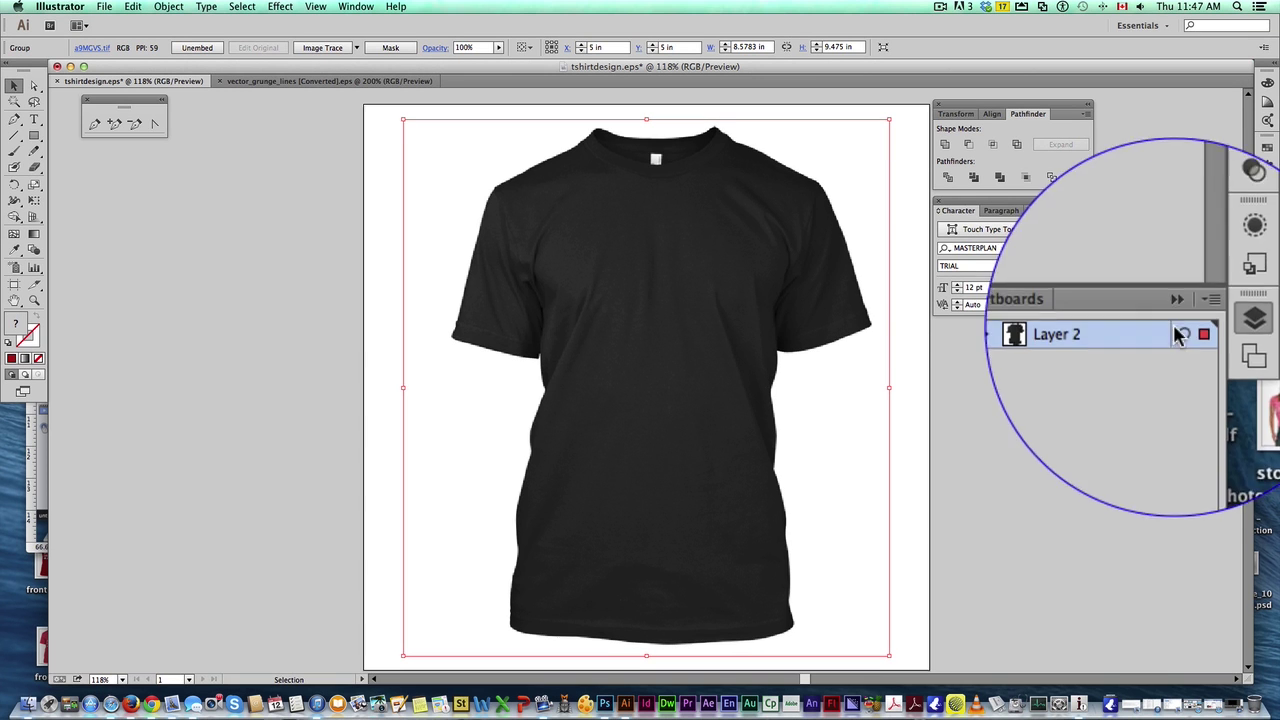
left_click(1213, 436)
left_click(1090, 345)
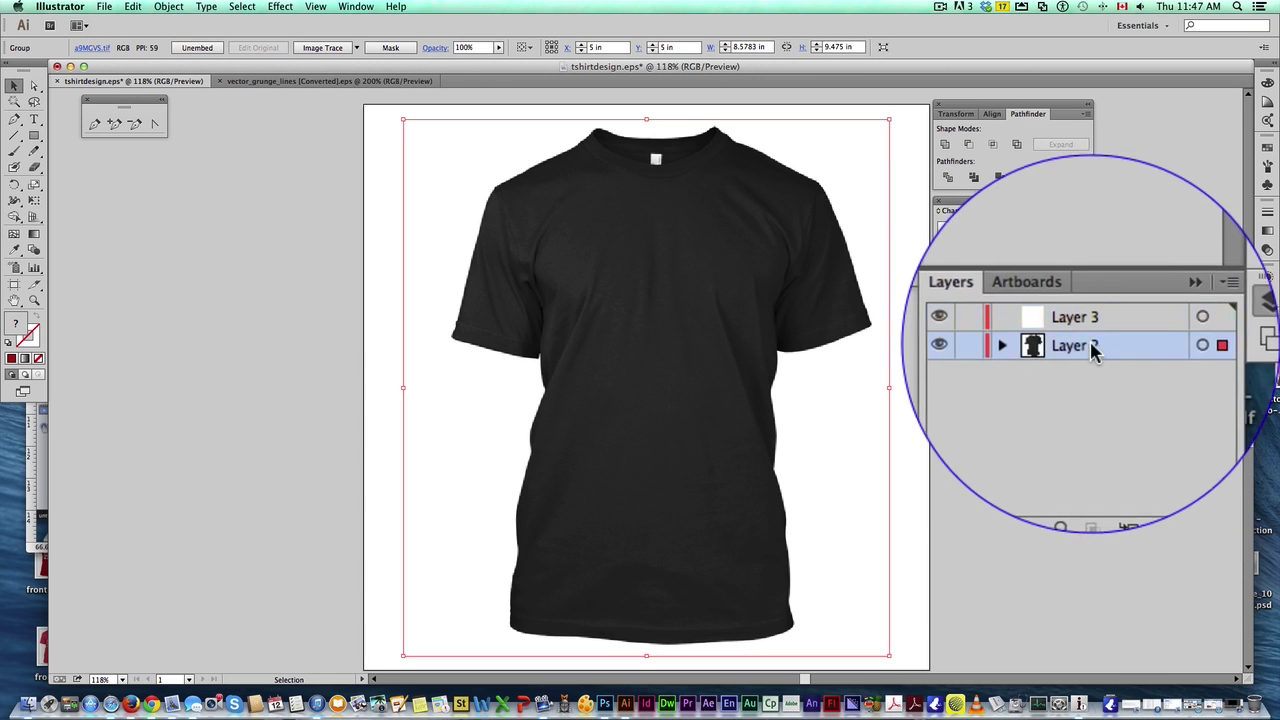
left_click(1093, 344)
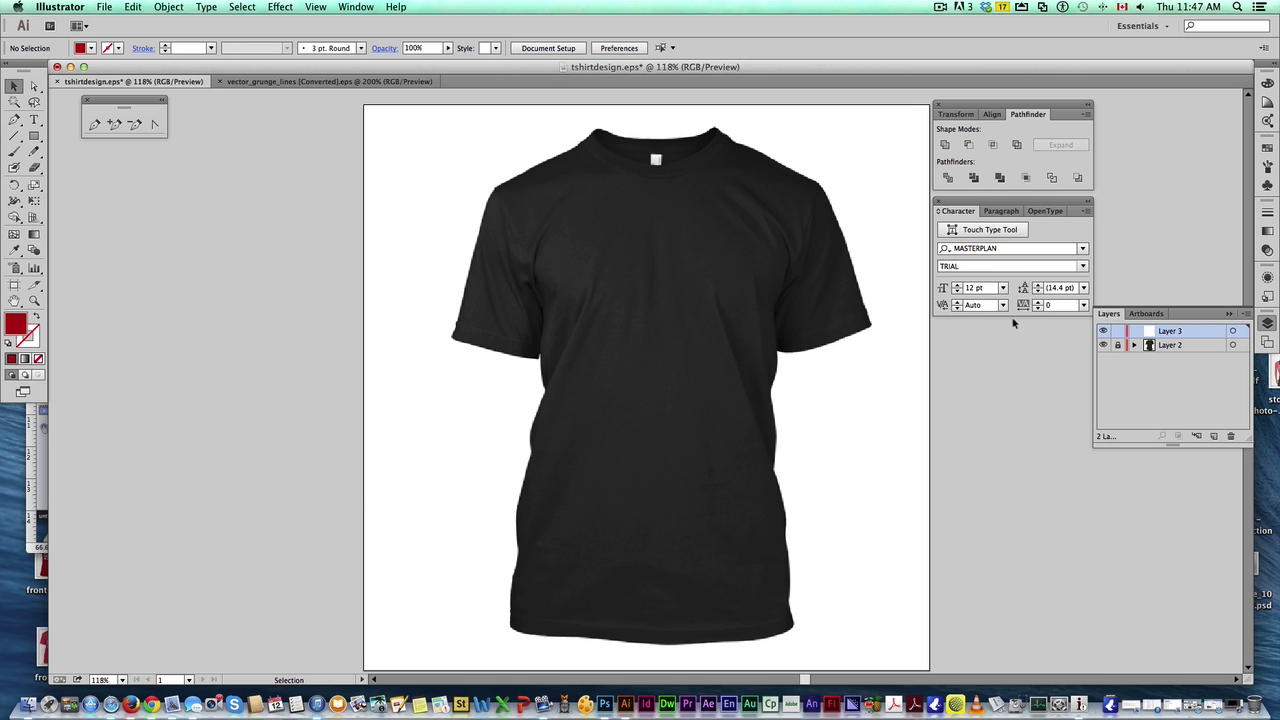
- Type 'TSHIRT DESIGN' on the shirt and scale it to about 74 pt across the upper chest
key("t")
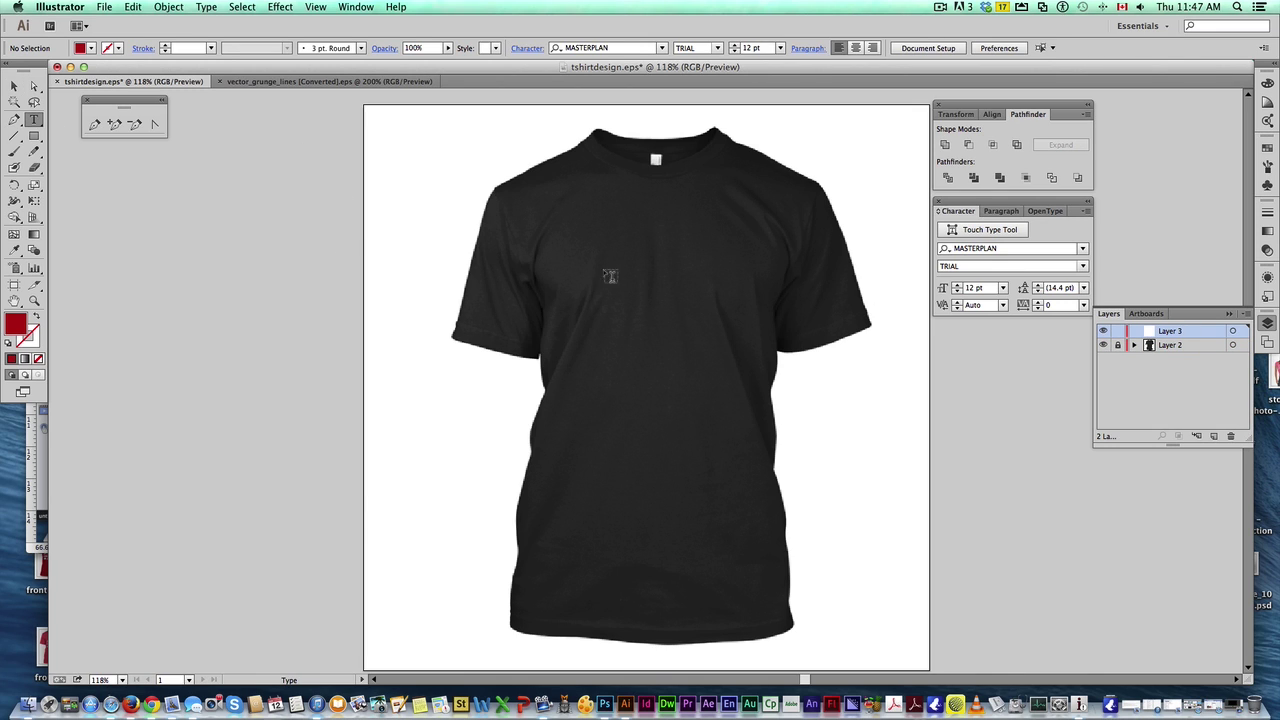
left_click(610, 276)
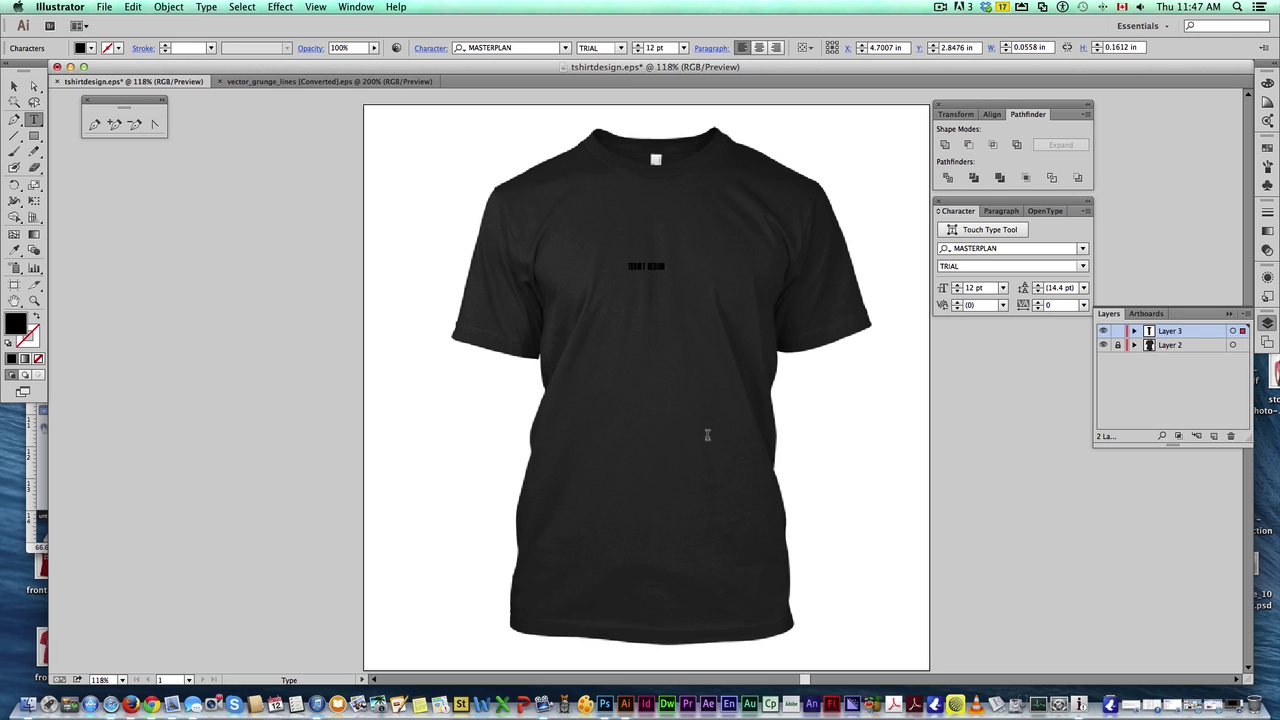
left_click(20, 86)
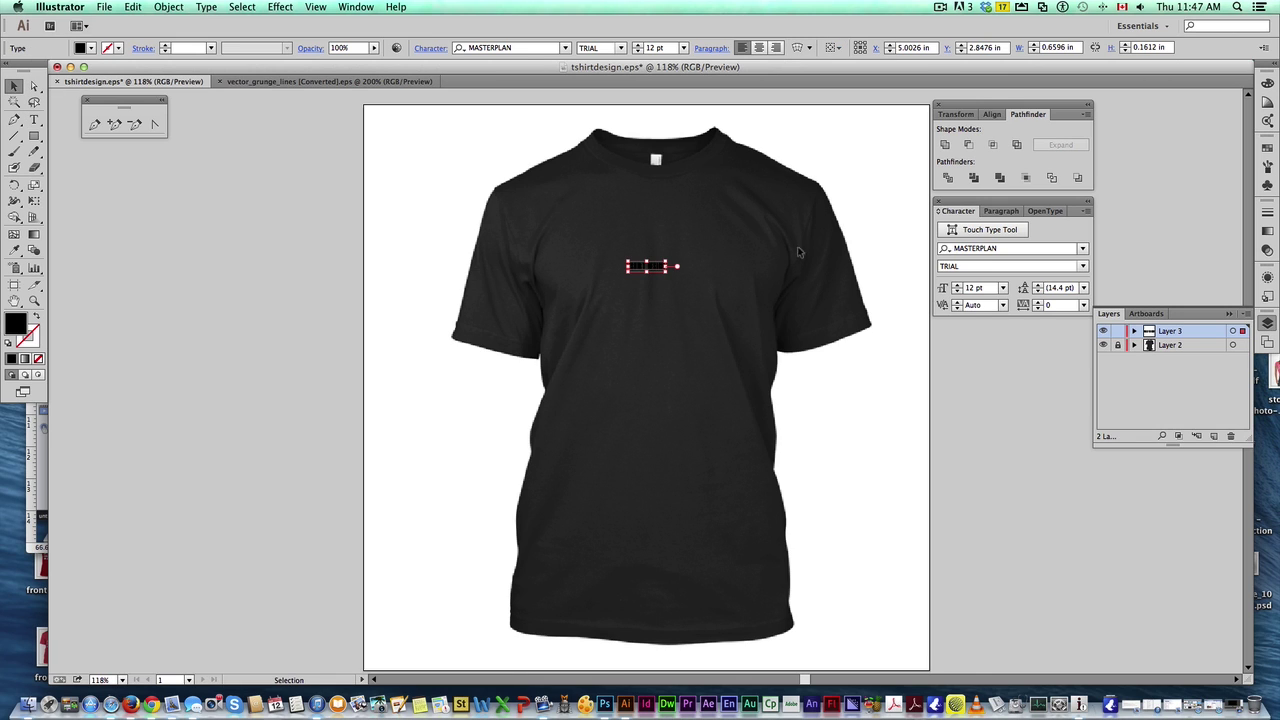
left_click_drag(668, 272, 870, 330)
left_click_drag(800, 292, 716, 256)
left_click(789, 362)
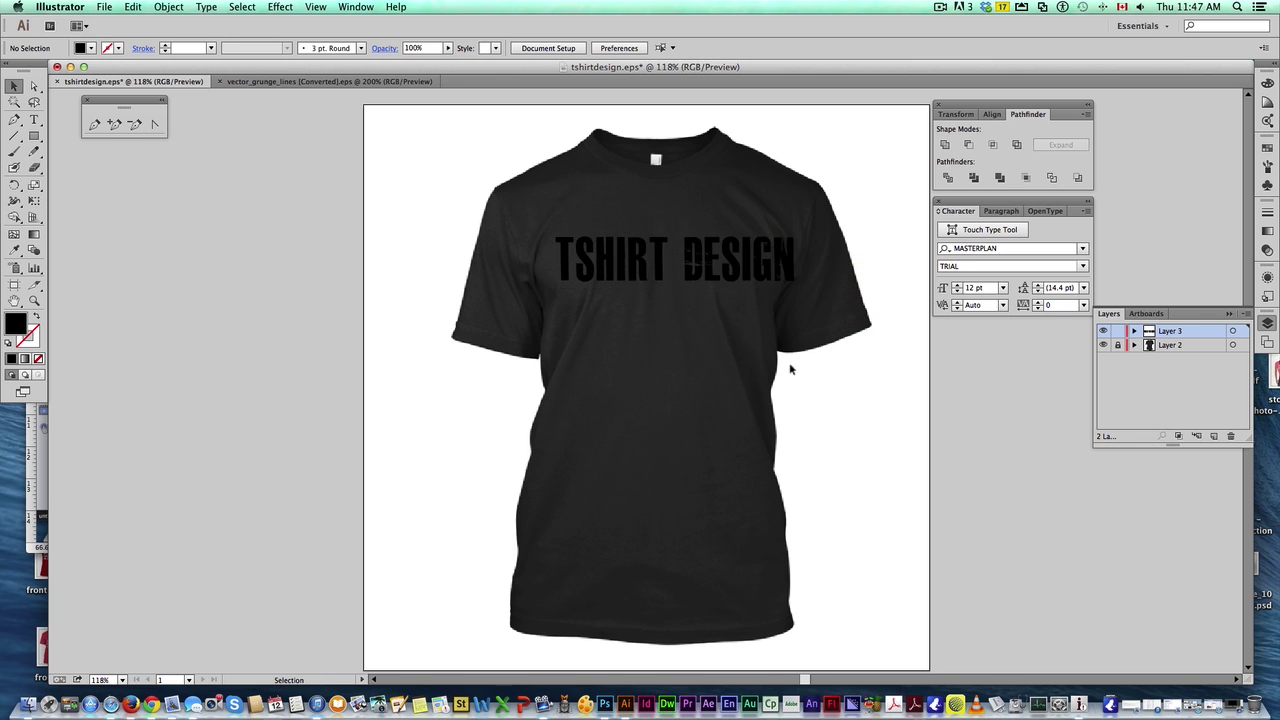
left_click(770, 275)
left_click_drag(785, 228, 737, 263)
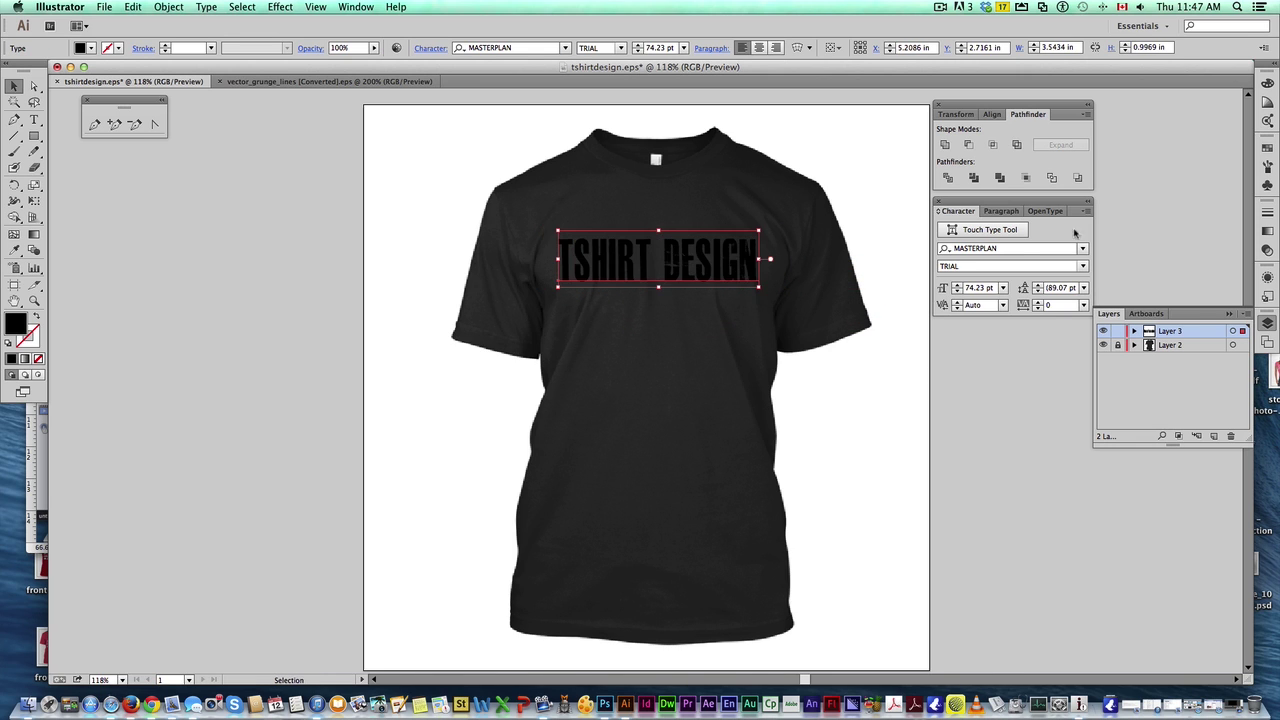
- Colour all the TSHIRT DESIGN characters orange-red
double_click(677, 263)
key("ctrl+a")
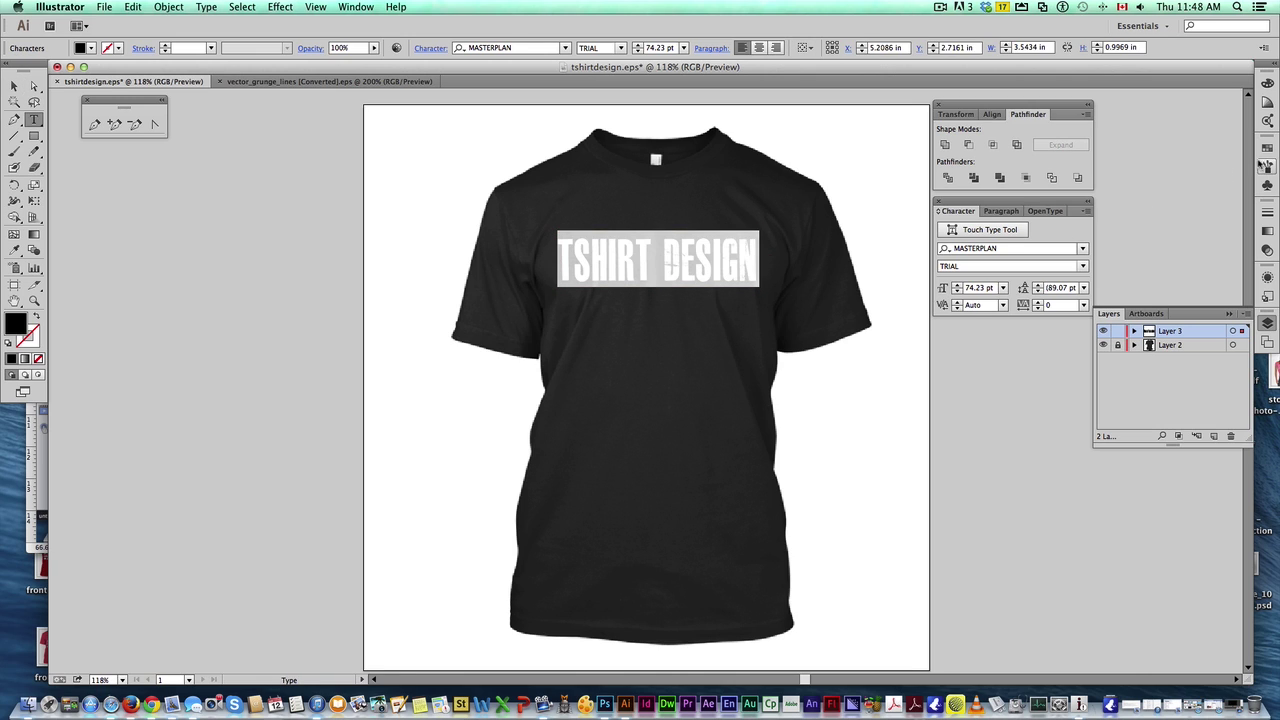
left_click(1266, 150)
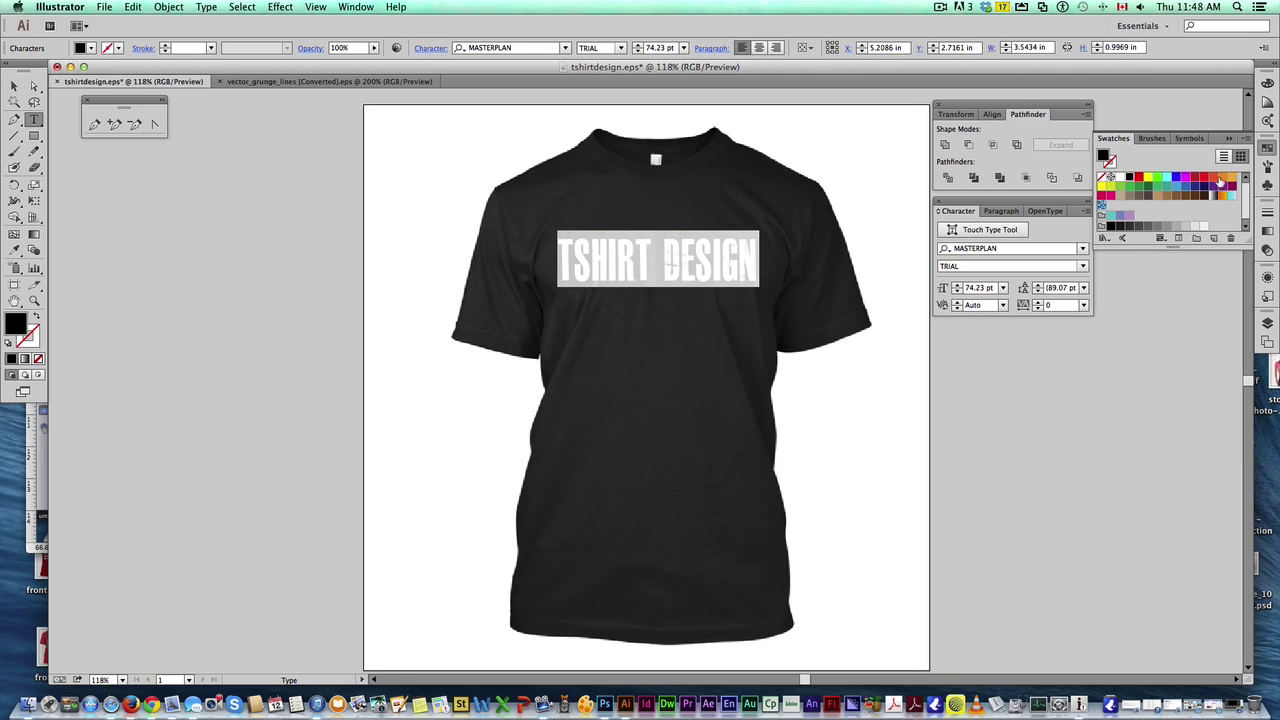
left_click(1218, 179)
key("Right")
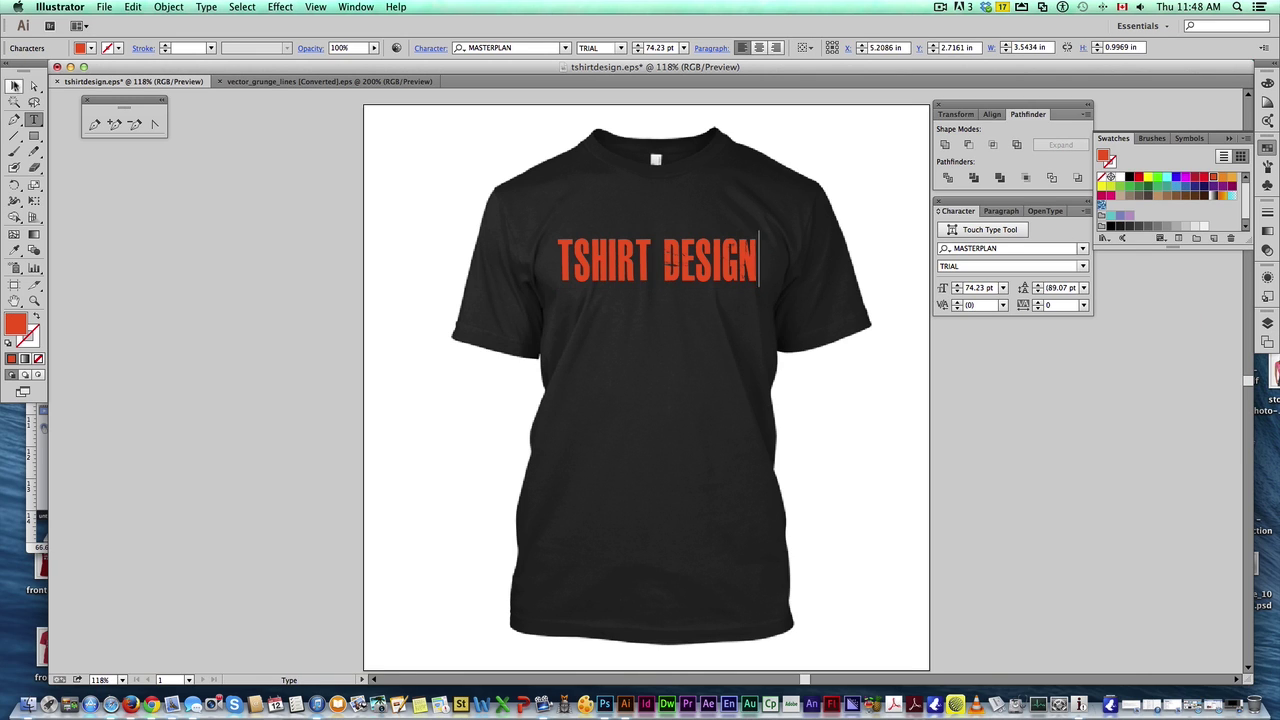
key("Escape")
left_click(264, 173)
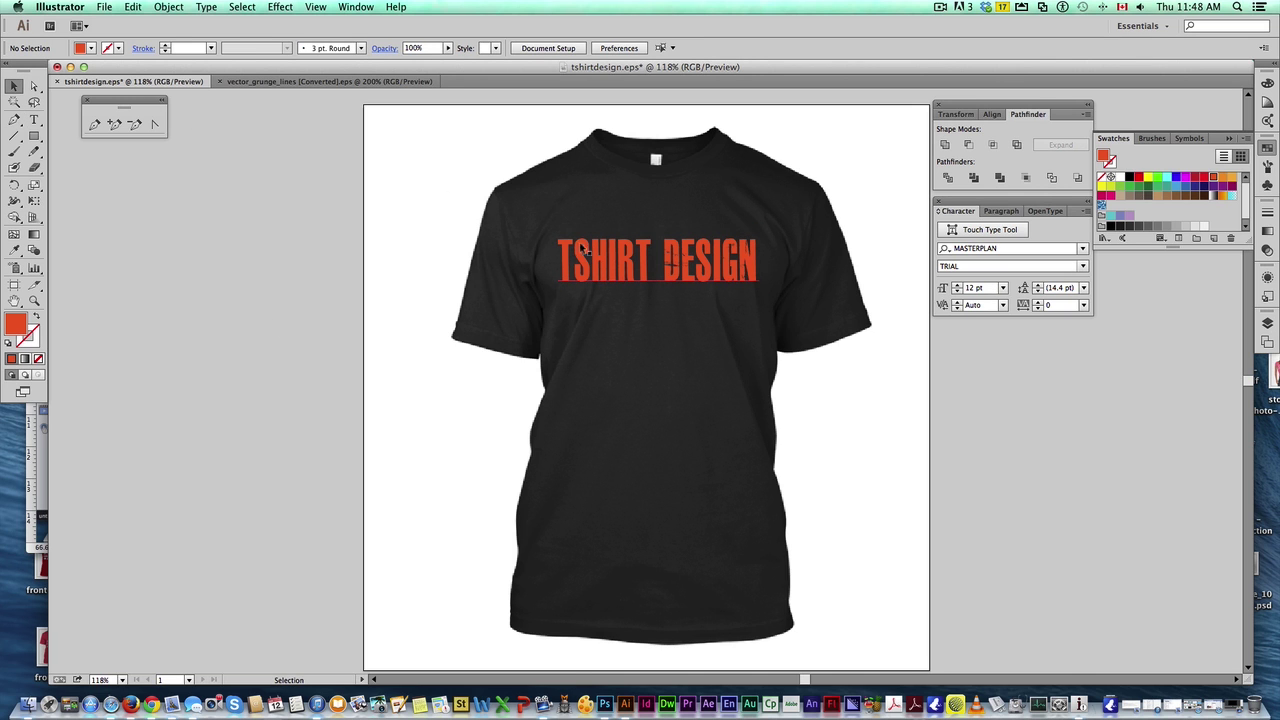
- Paste the grunge stripe from vector_grunge_lines below the heading, narrow it, and colour it gray
left_click(330, 81)
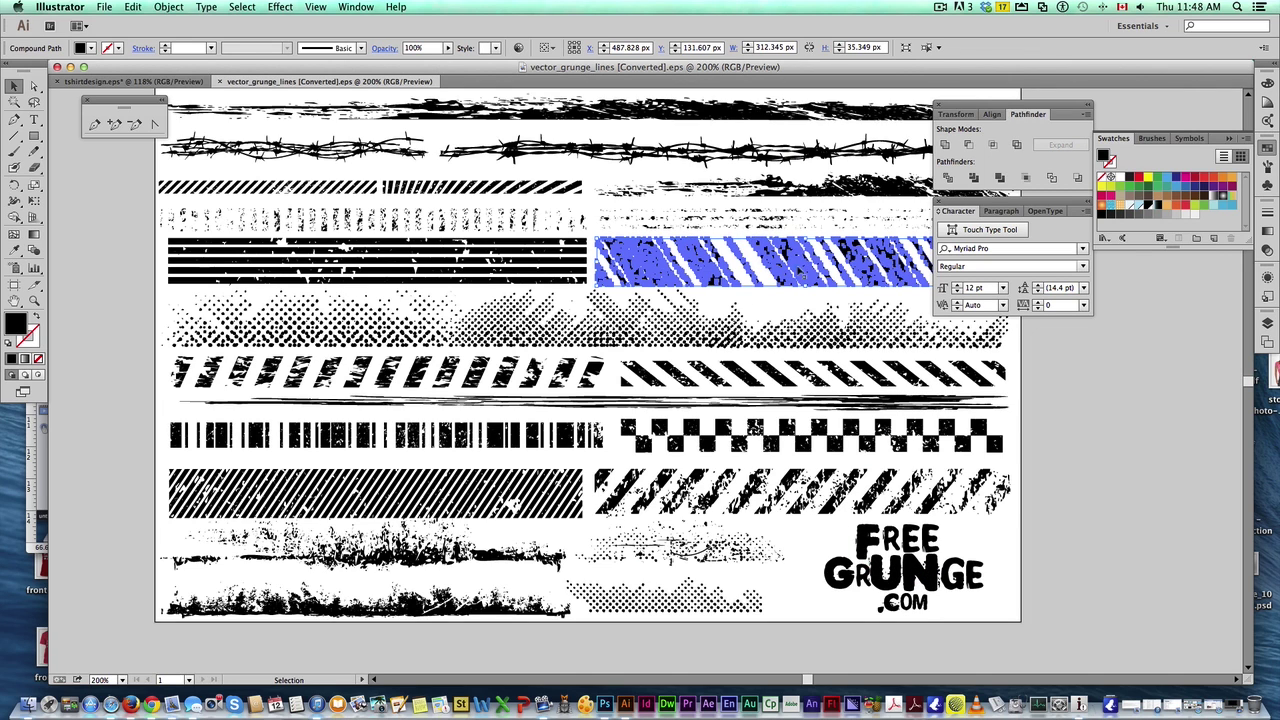
left_click(128, 81)
key("super+v")
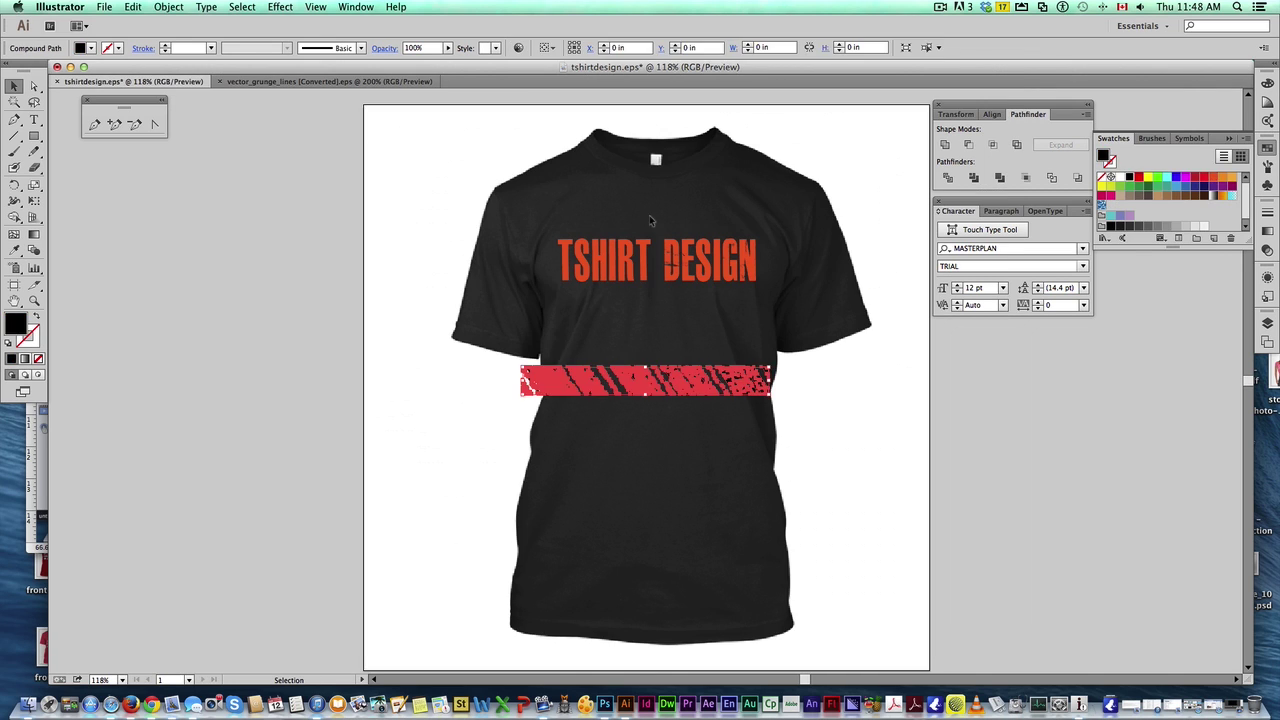
left_click_drag(698, 378, 735, 298)
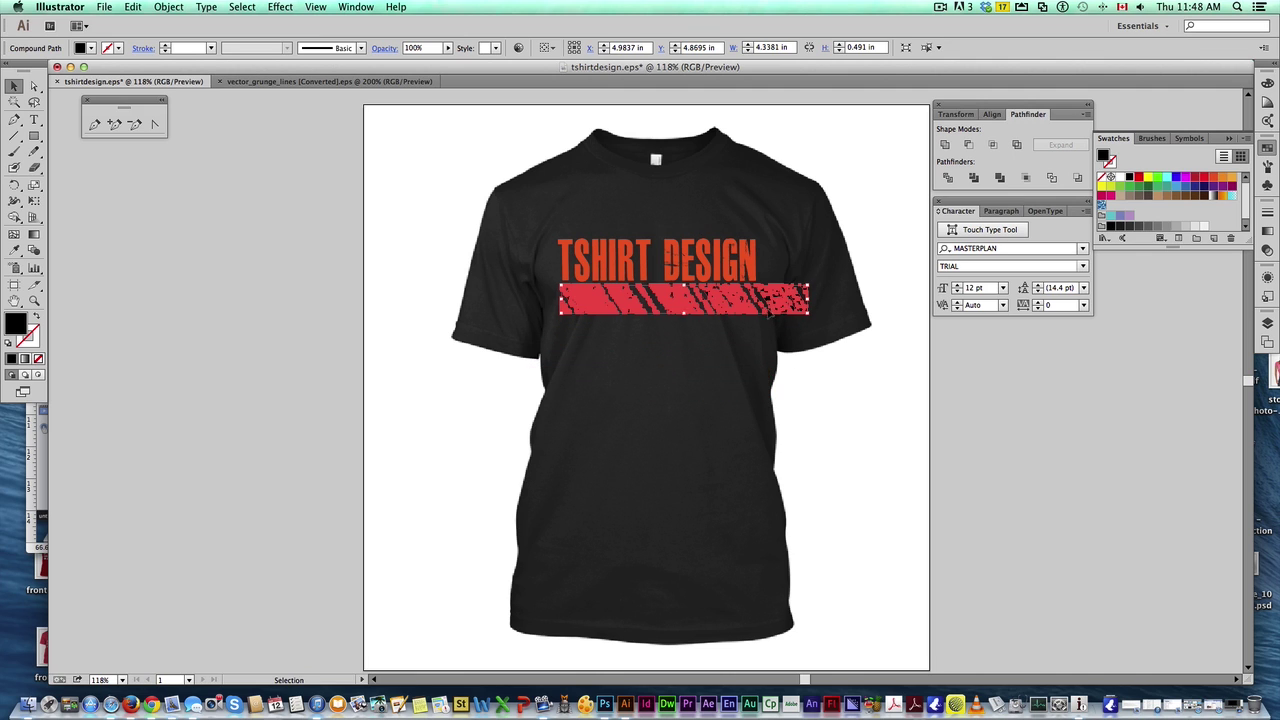
left_click_drag(810, 313, 757, 312)
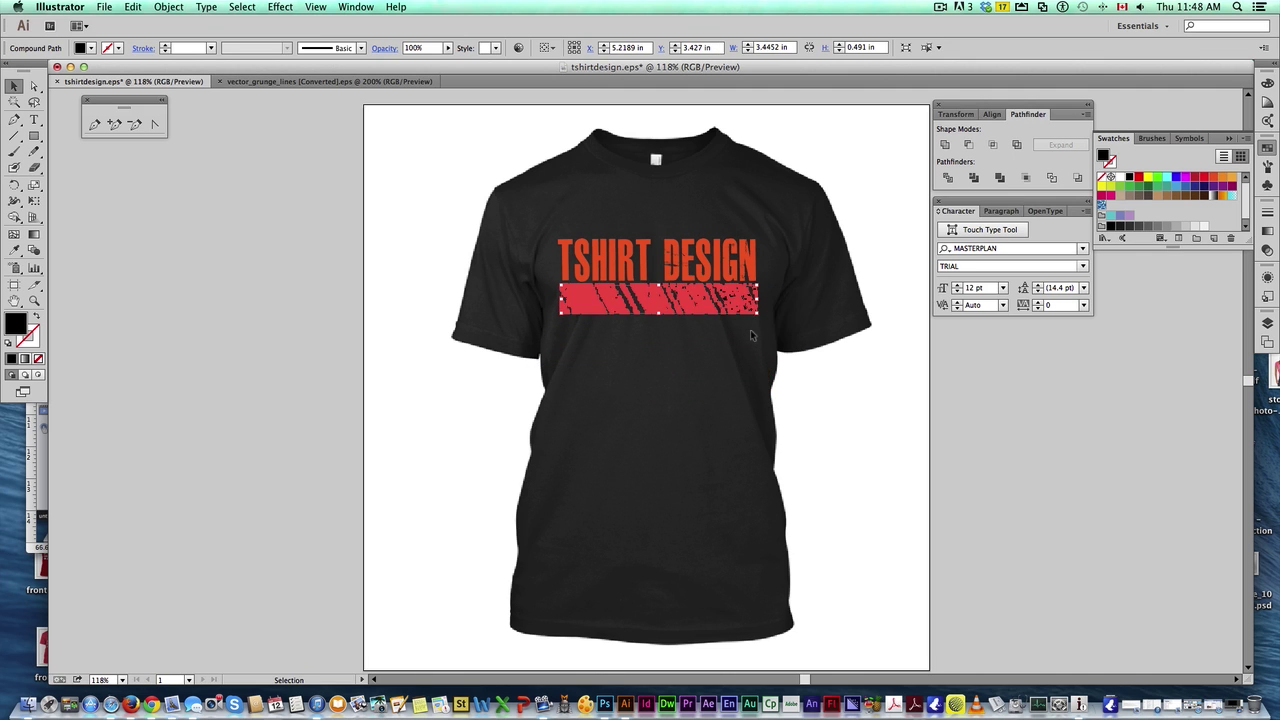
left_click(1170, 231)
left_click(640, 310)
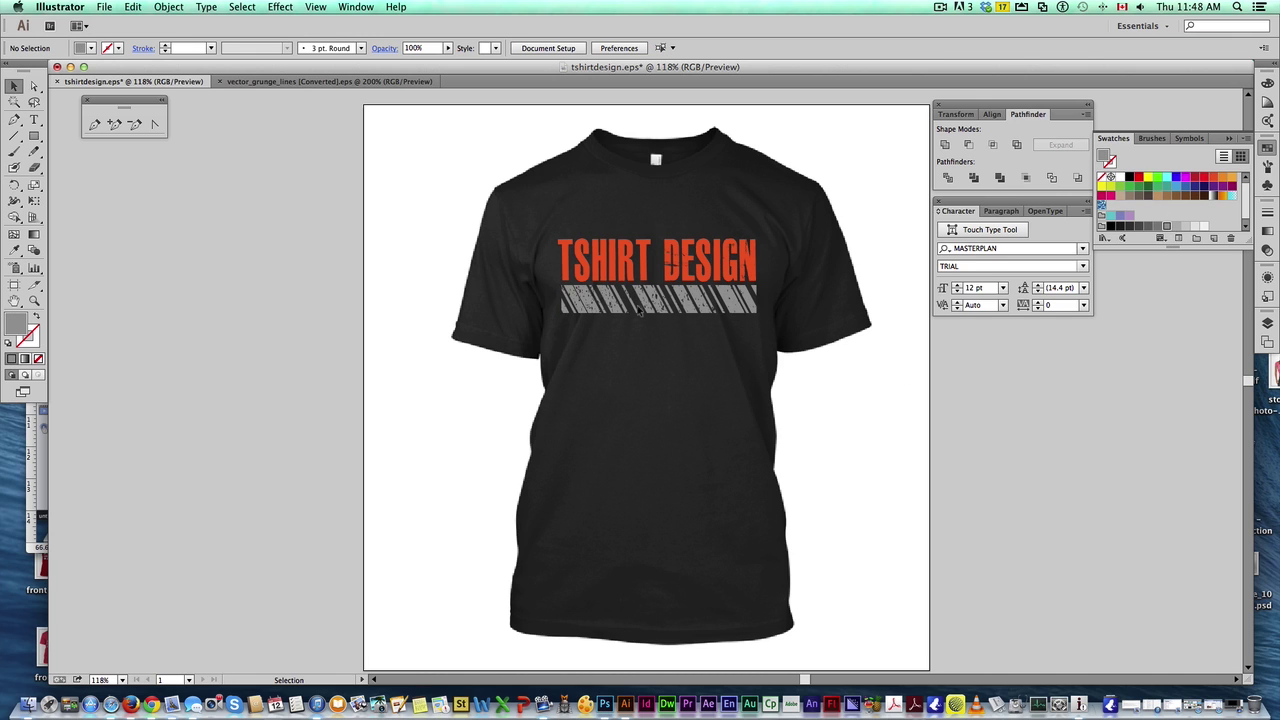
- Duplicate the stripe above the text and adjust its height so both bands frame the heading
left_click(692, 311)
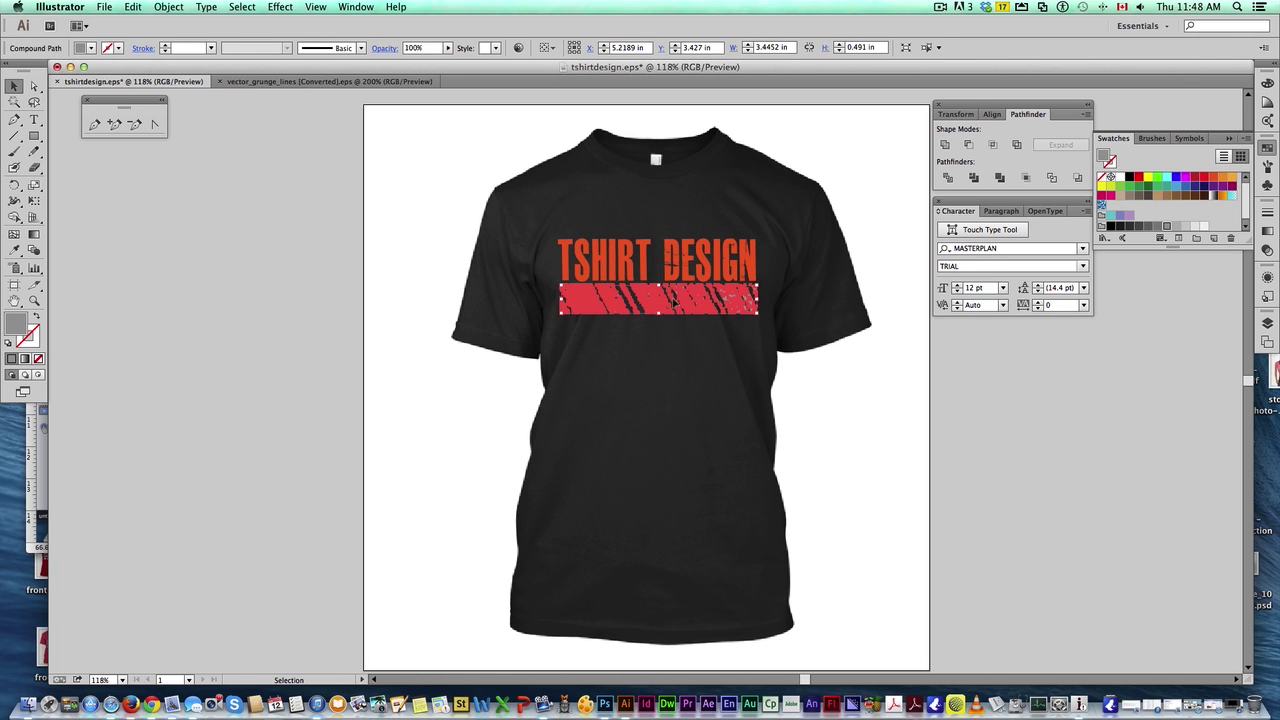
left_click_drag(672, 297, 672, 218)
left_click(553, 276)
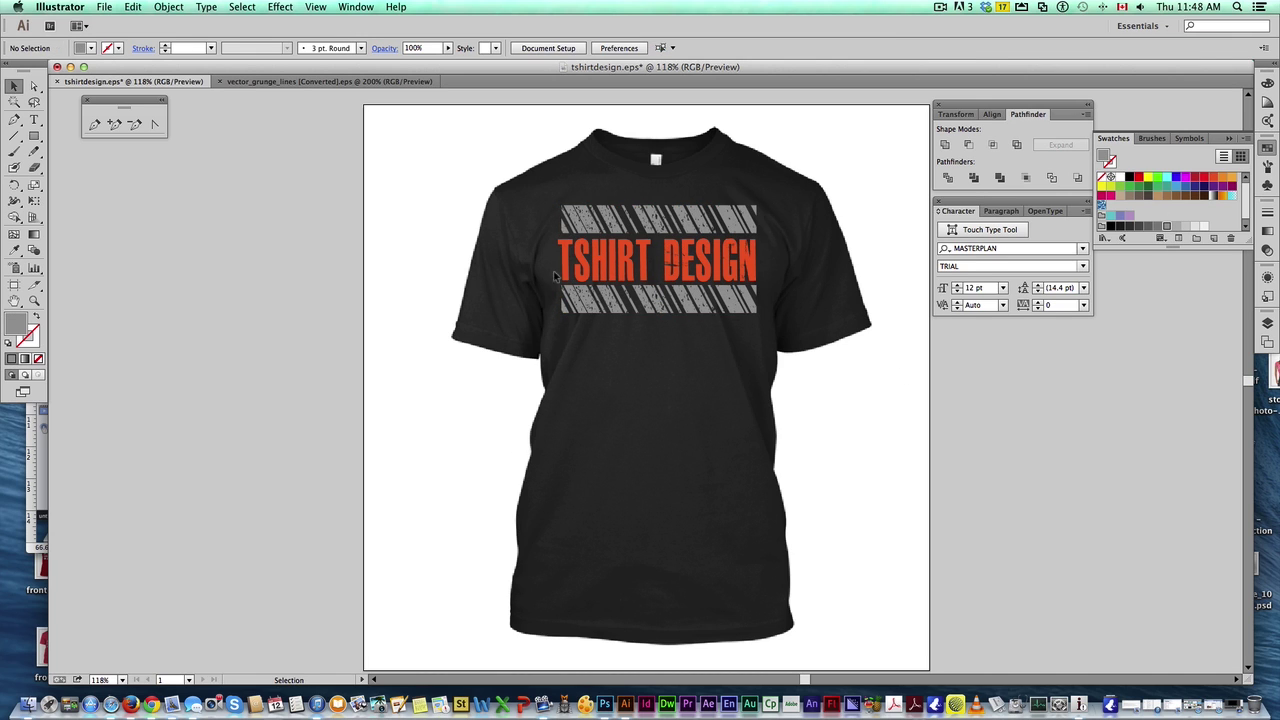
left_click(672, 218)
key("Delete")
left_click(677, 310)
left_click_drag(658, 314, 657, 234)
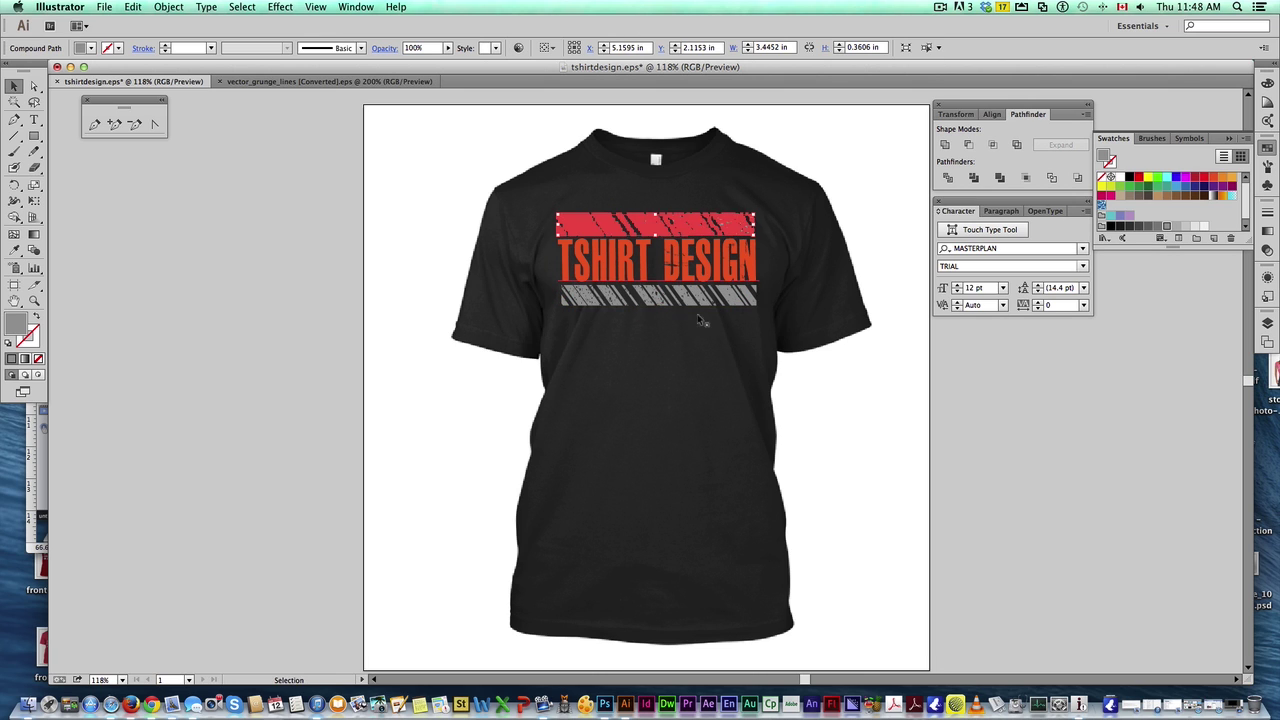
left_click(700, 319)
left_click(708, 222)
left_click(677, 365)
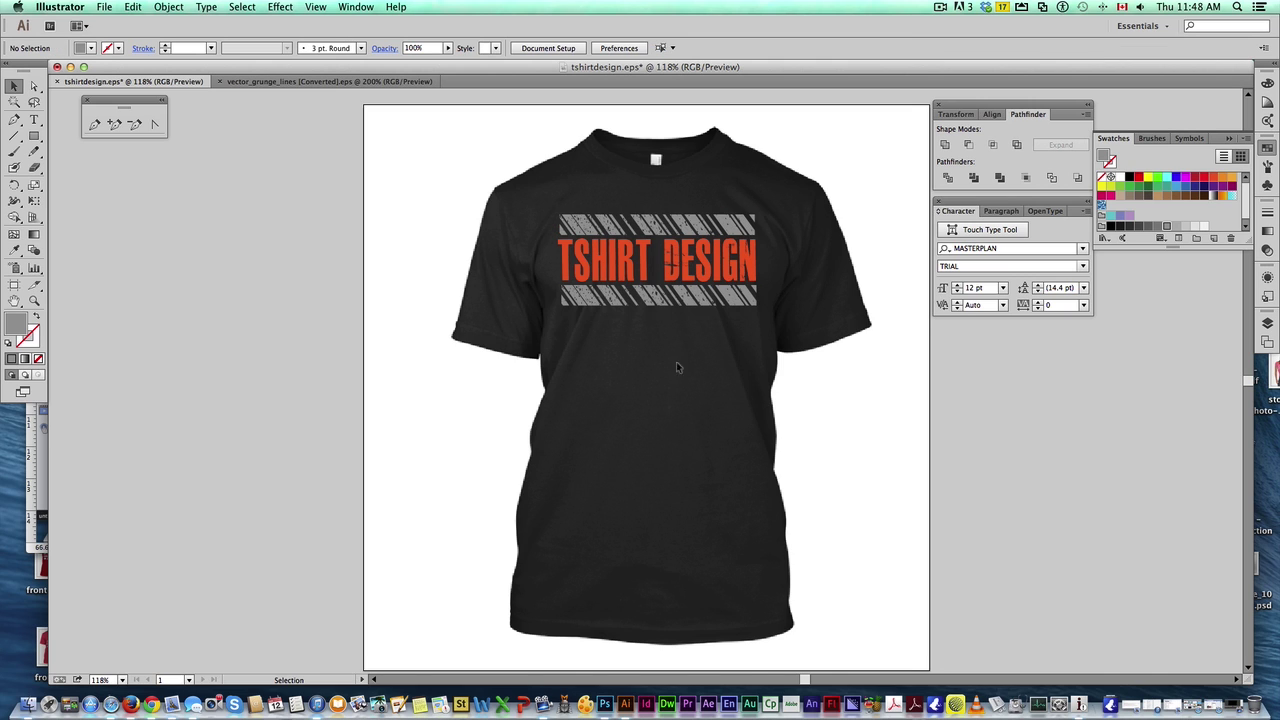
left_click_drag(557, 218, 747, 347)
left_click(523, 519)
- Show the Layers panel from the Window menu and delete Layer 2 holding the t-shirt photo
left_click(1266, 323)
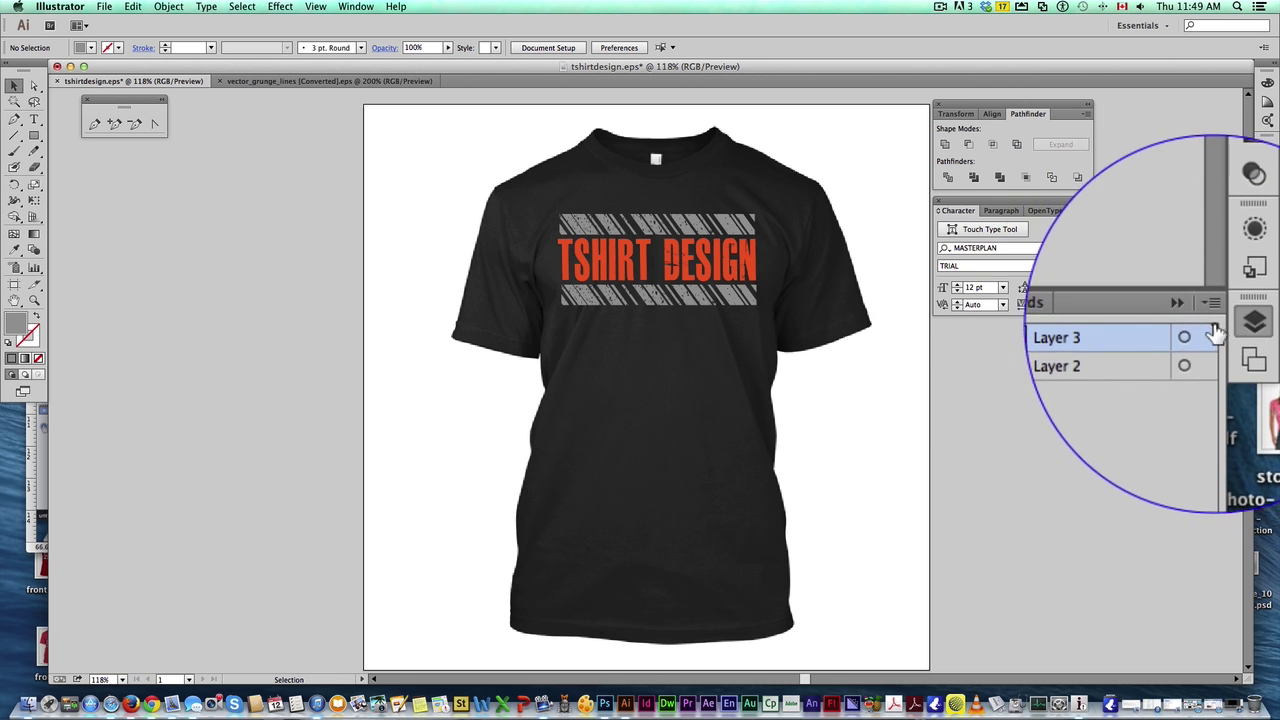
left_click(355, 6)
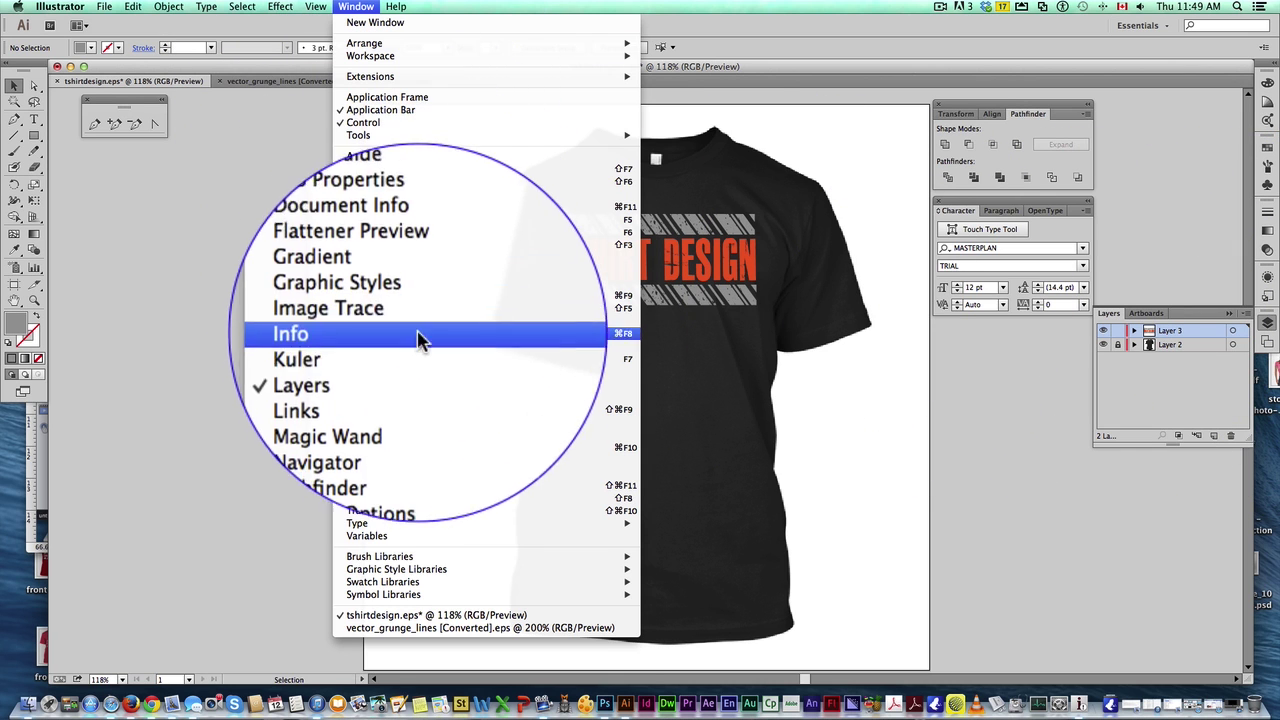
left_click(470, 359)
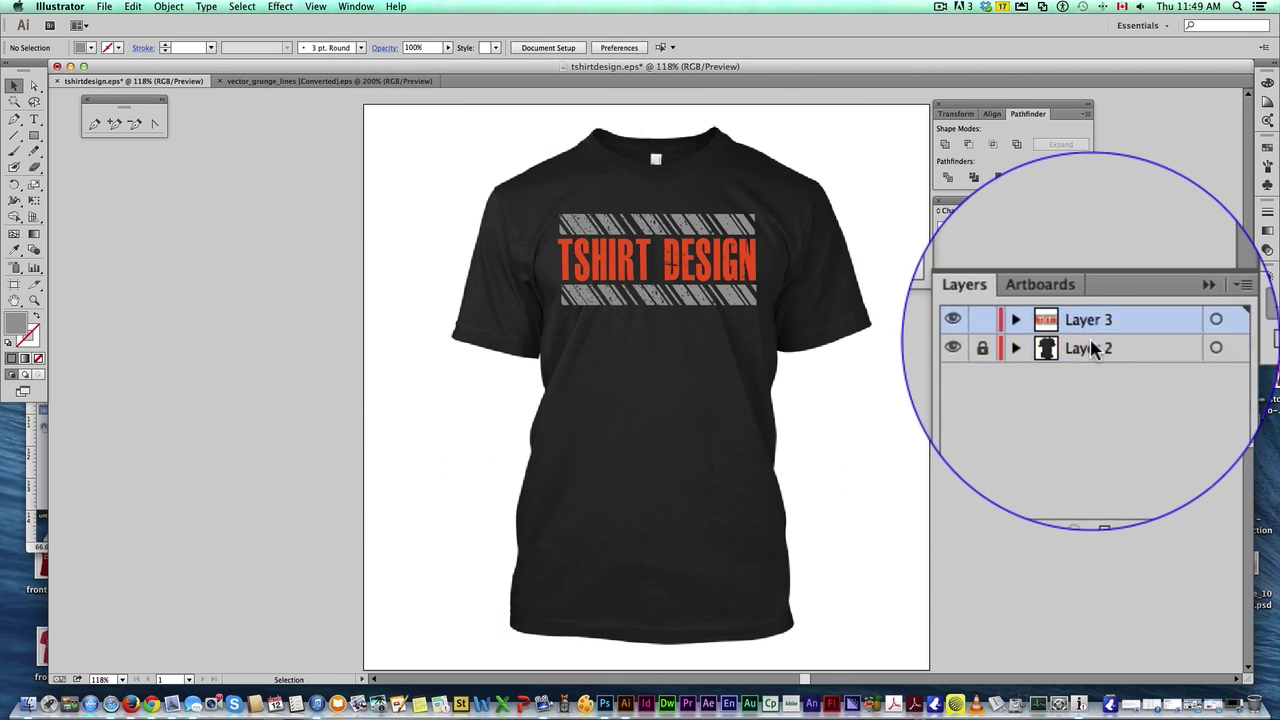
left_click(1090, 347)
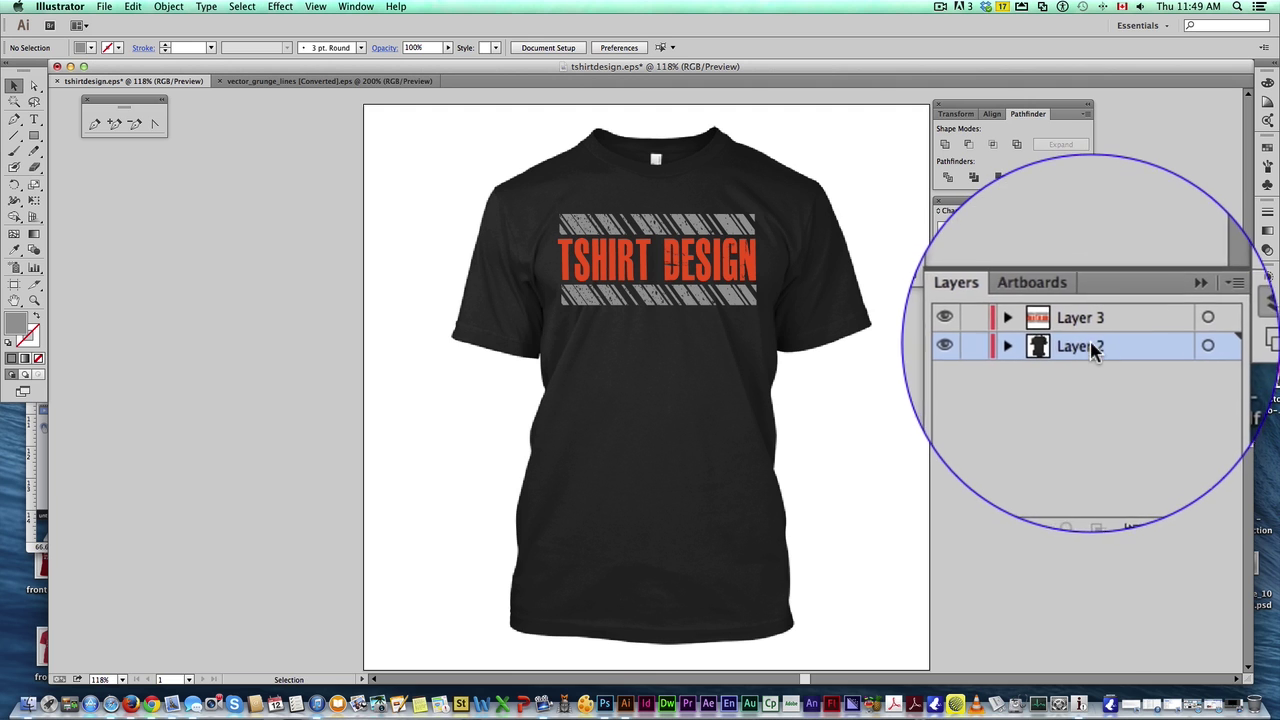
left_click(1100, 357)
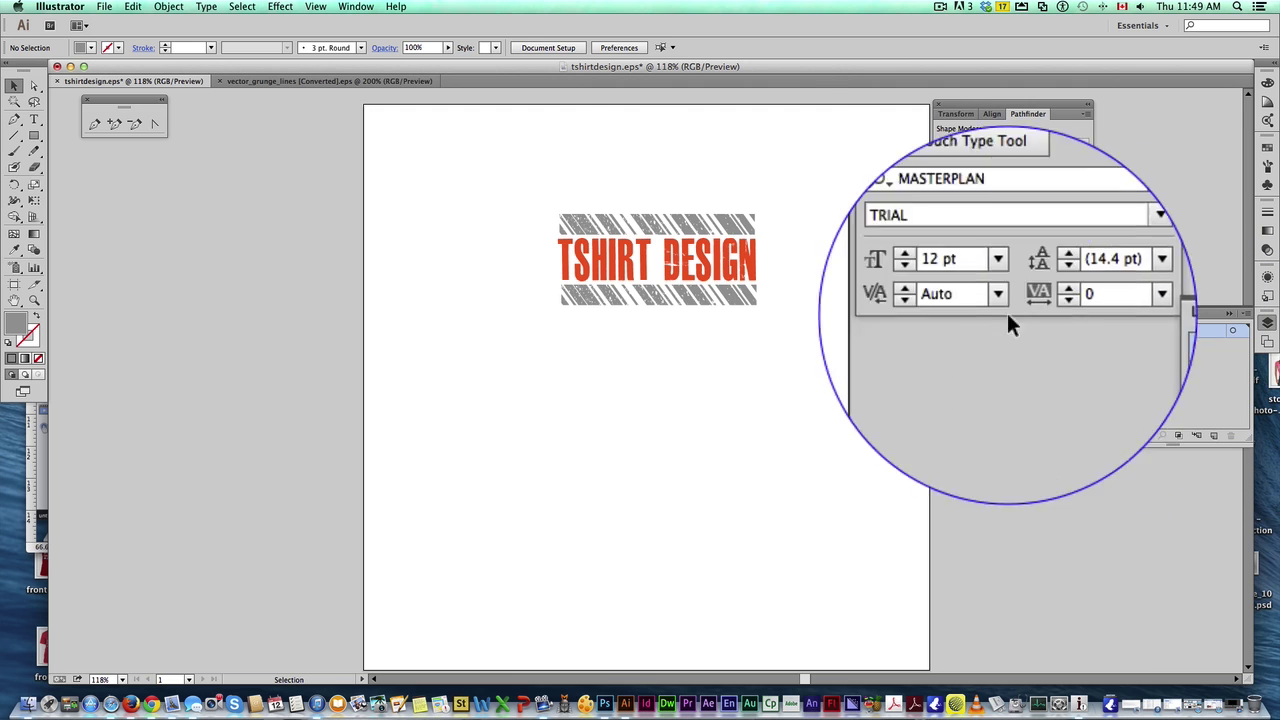
- Scale the whole TSHIRT DESIGN artwork to span the artboard width and nudge it into place
left_click_drag(503, 200, 643, 337)
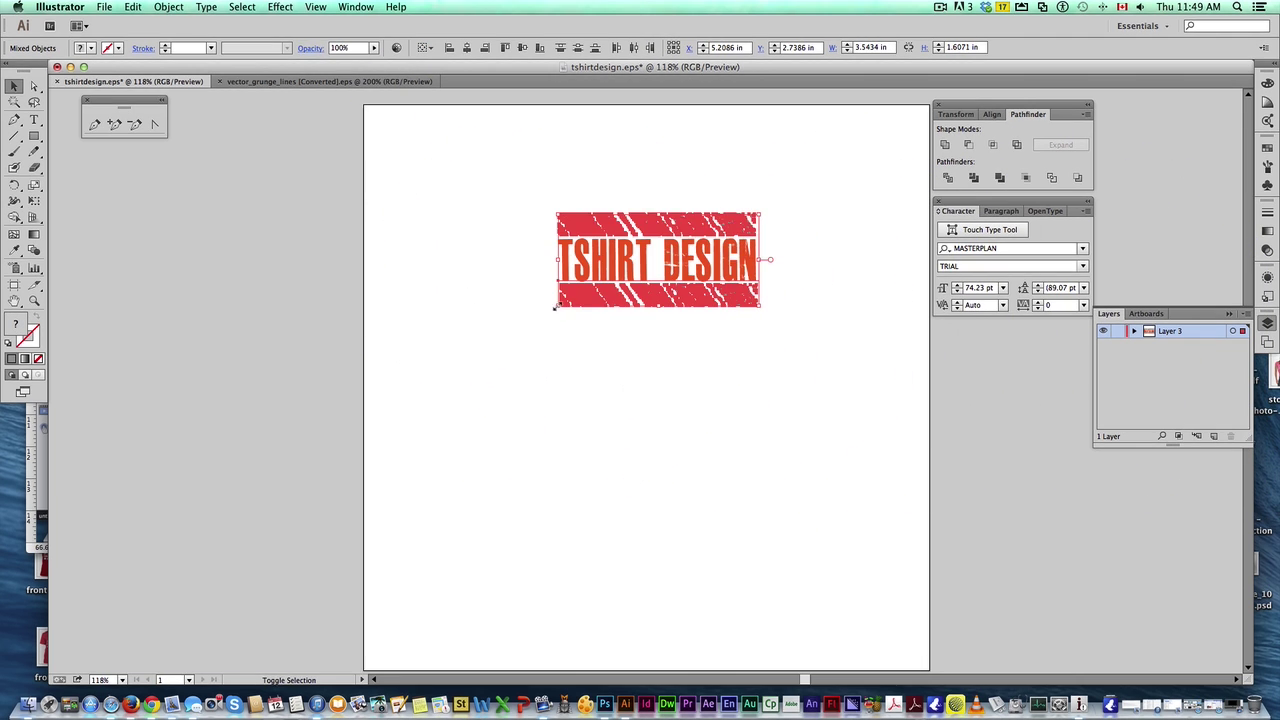
left_click_drag(557, 308, 436, 402)
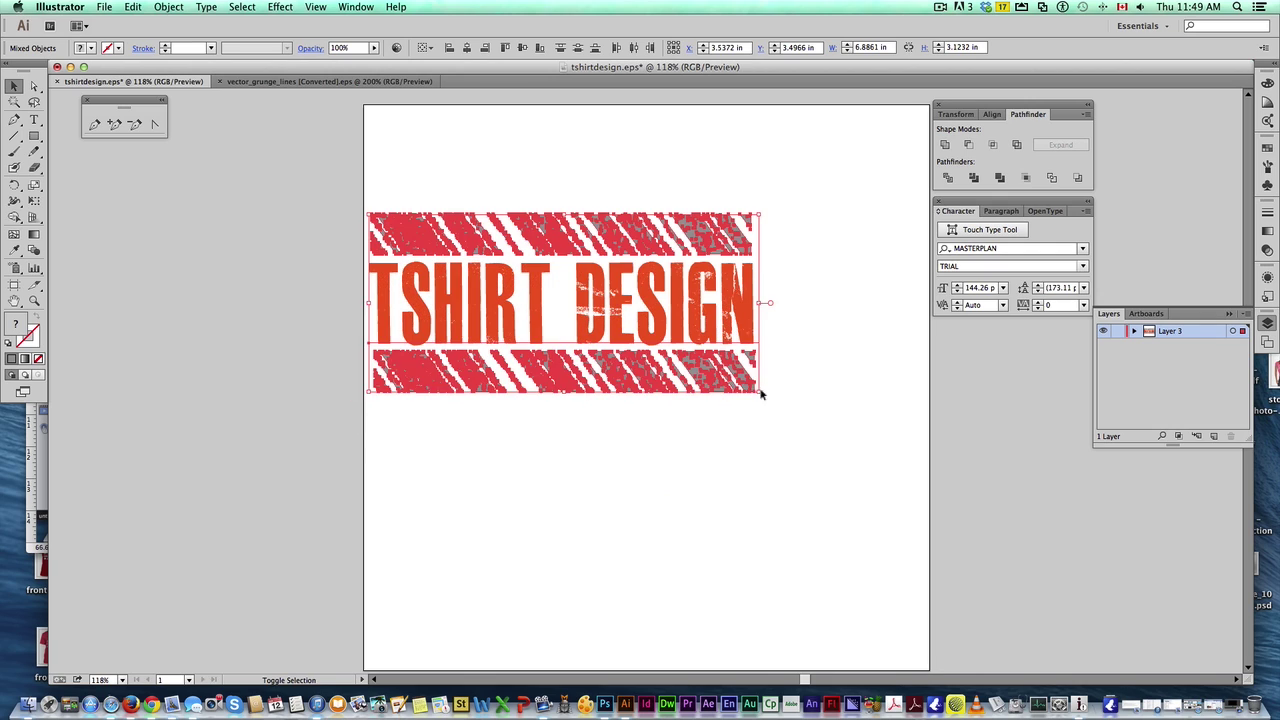
left_click(757, 394, "shift")
left_click(752, 385, "shift")
left_click_drag(762, 394, 920, 466)
left_click(824, 518)
left_click_drag(695, 355, 700, 380)
key("shift+super+a")
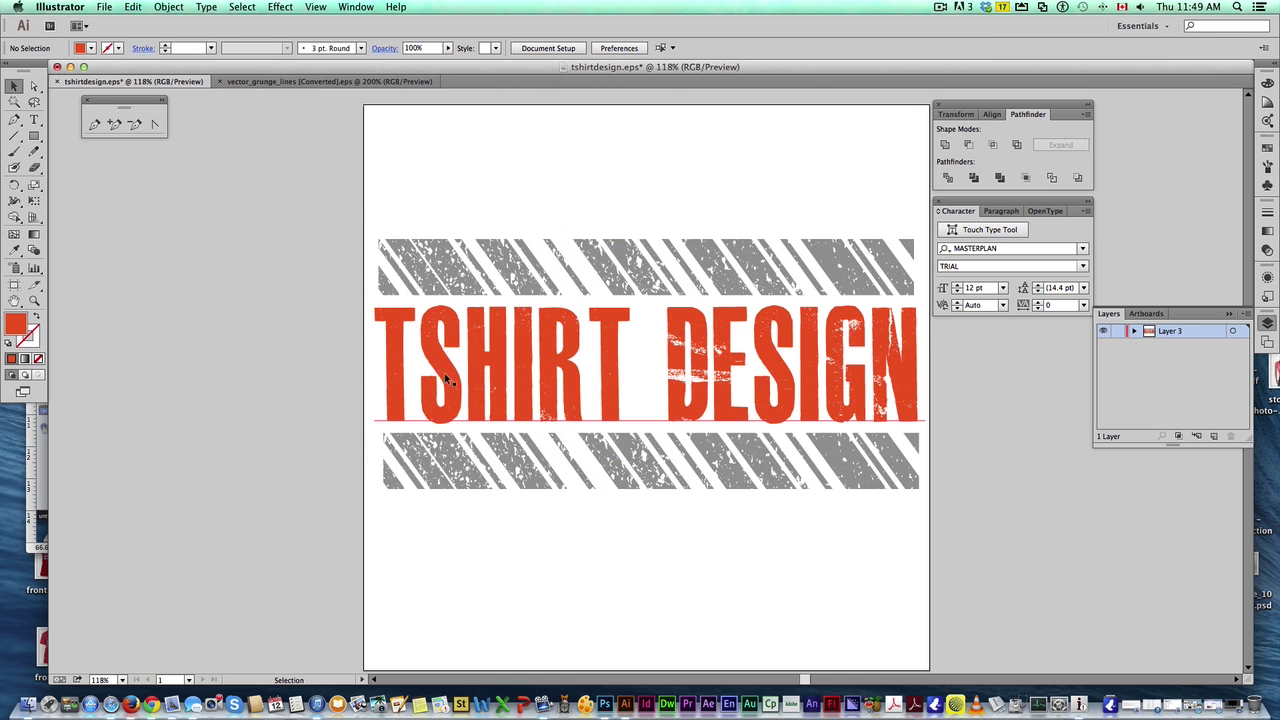
- Convert the TSHIRT DESIGN text to outlines using Create Outlines
left_click(447, 371)
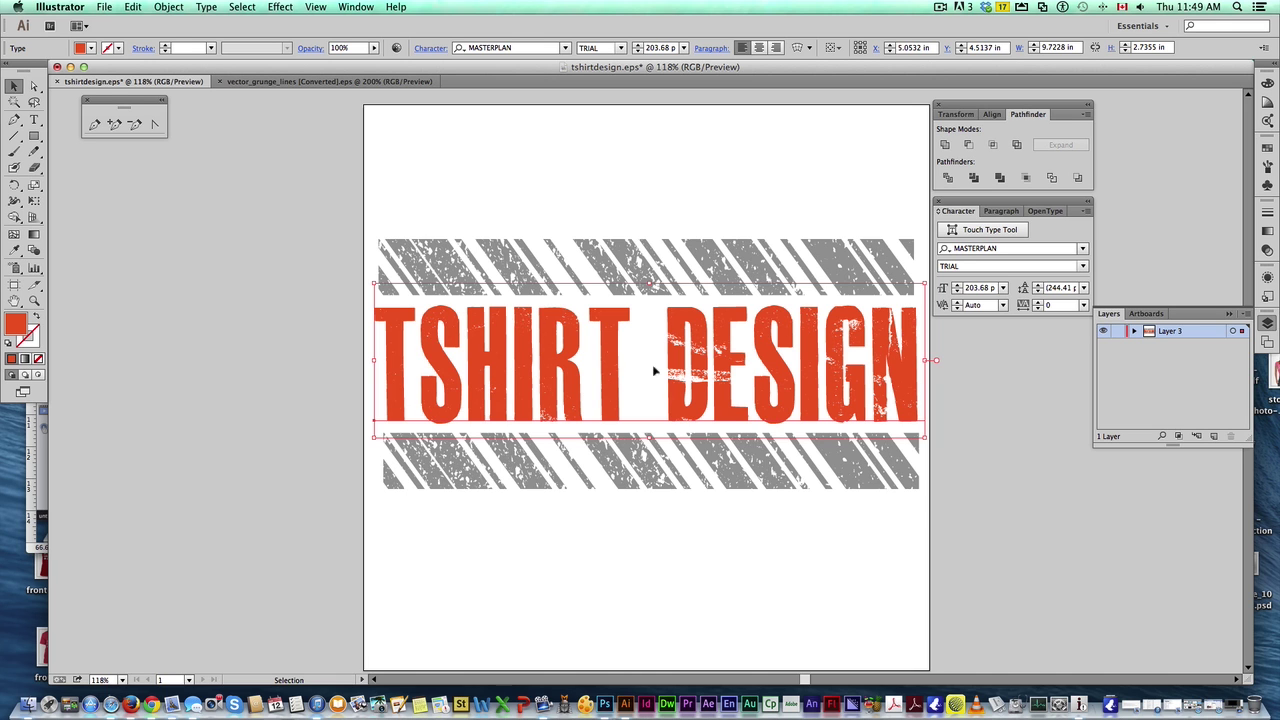
right_click(524, 370)
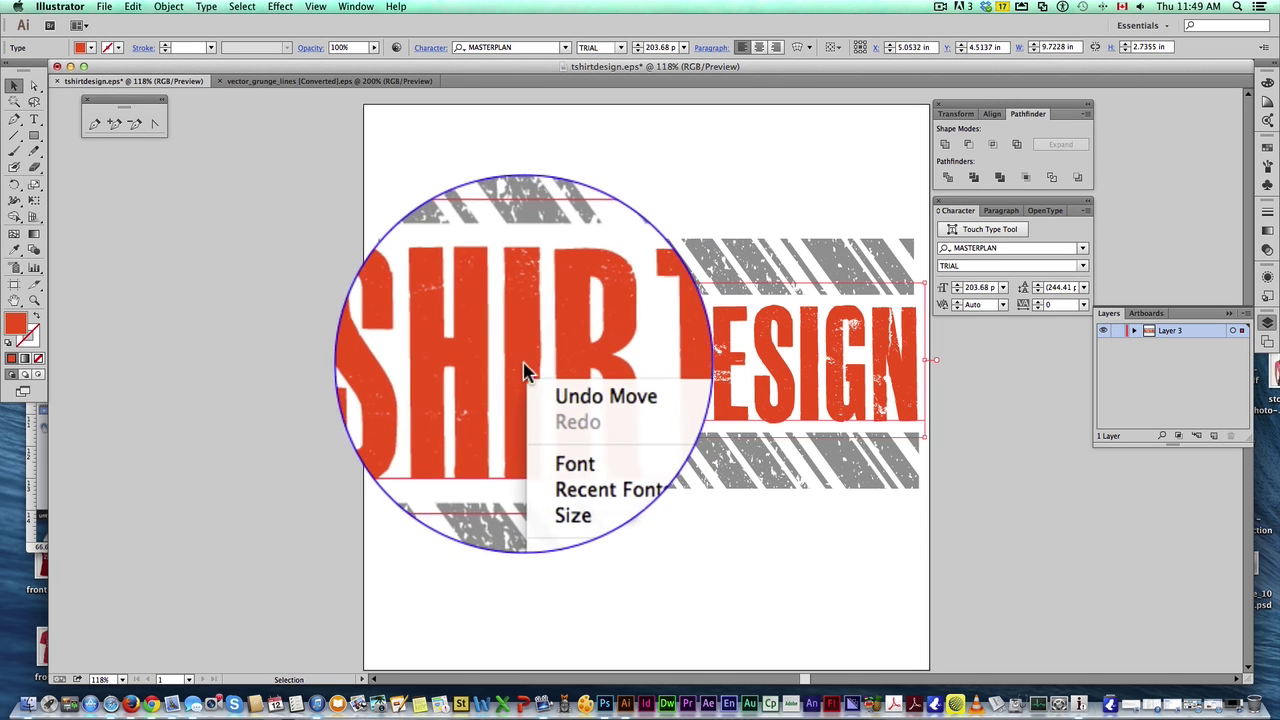
left_click(575, 452)
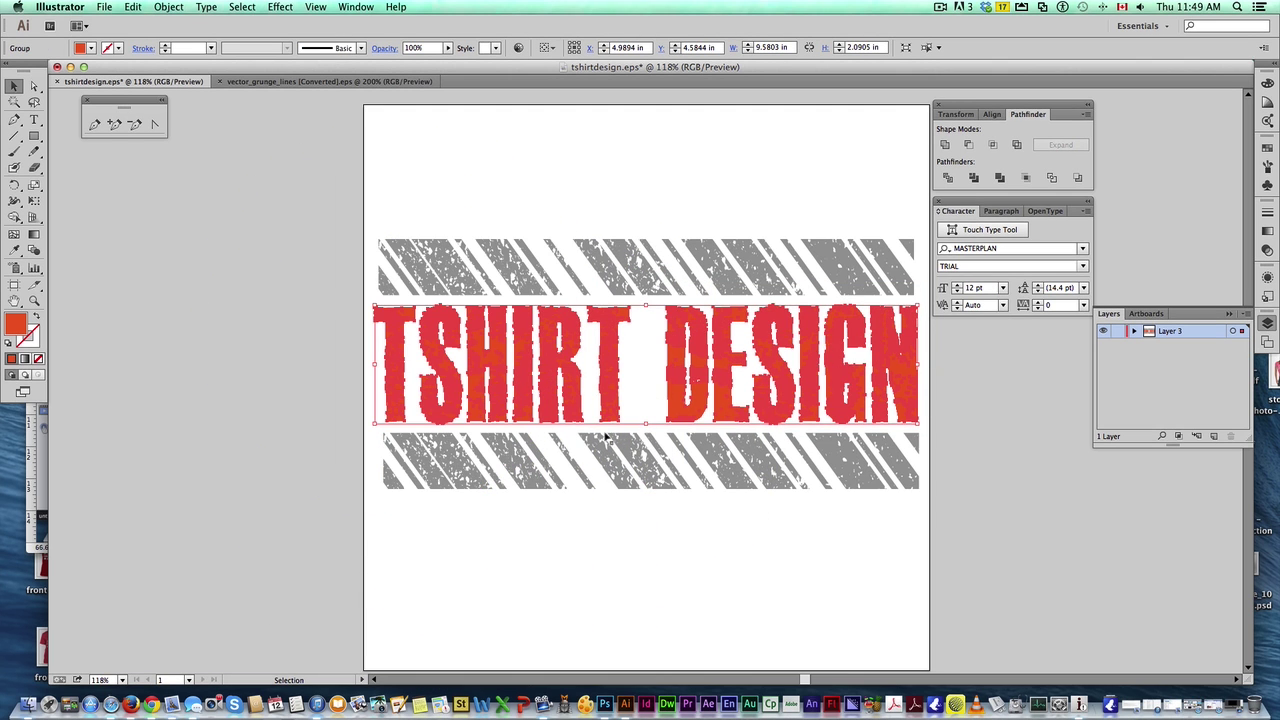
left_click(494, 183)
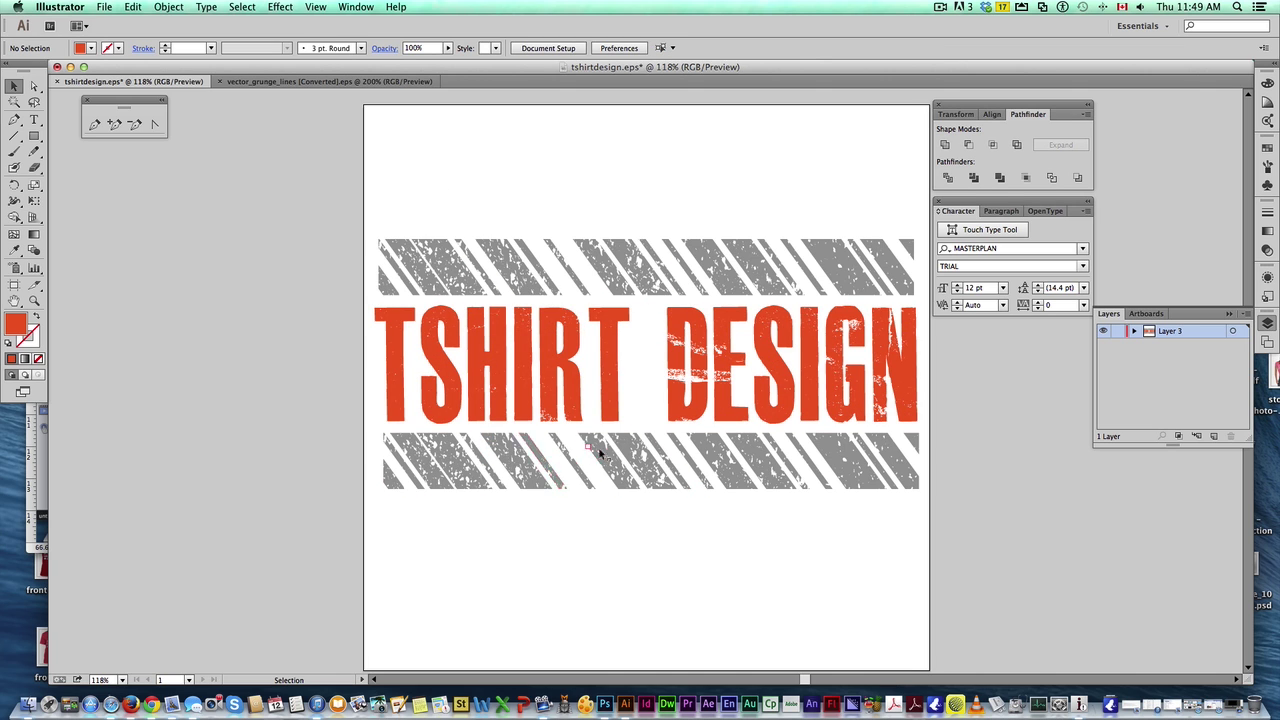
- Save the design as tshirtdesign1.eps in Illustrator EPS format
left_click(110, 7)
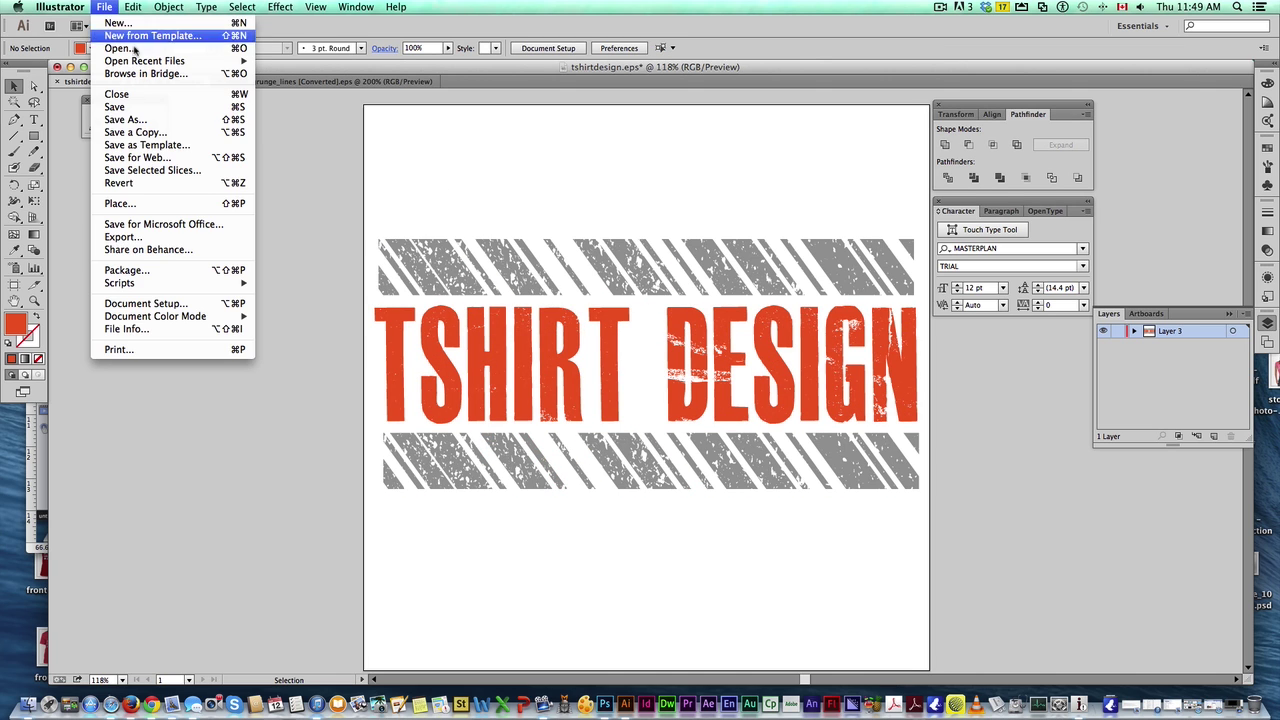
left_click(138, 120)
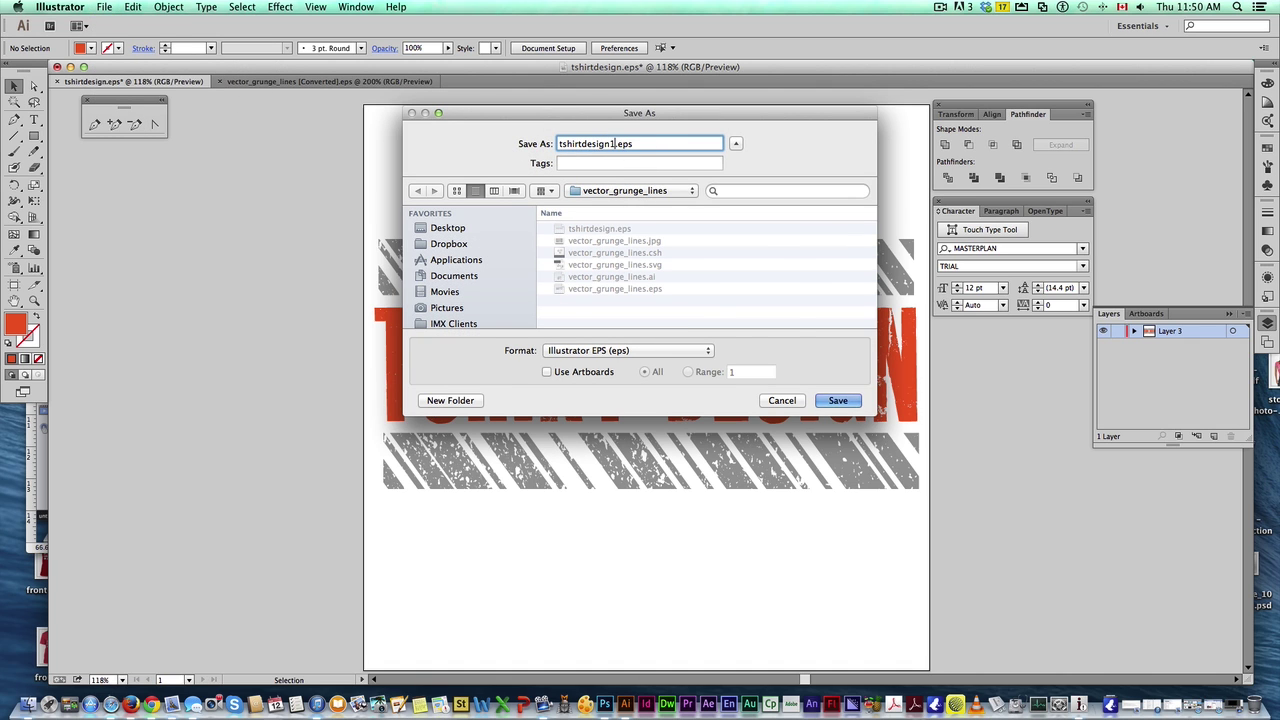
key("Return")
key("Return")
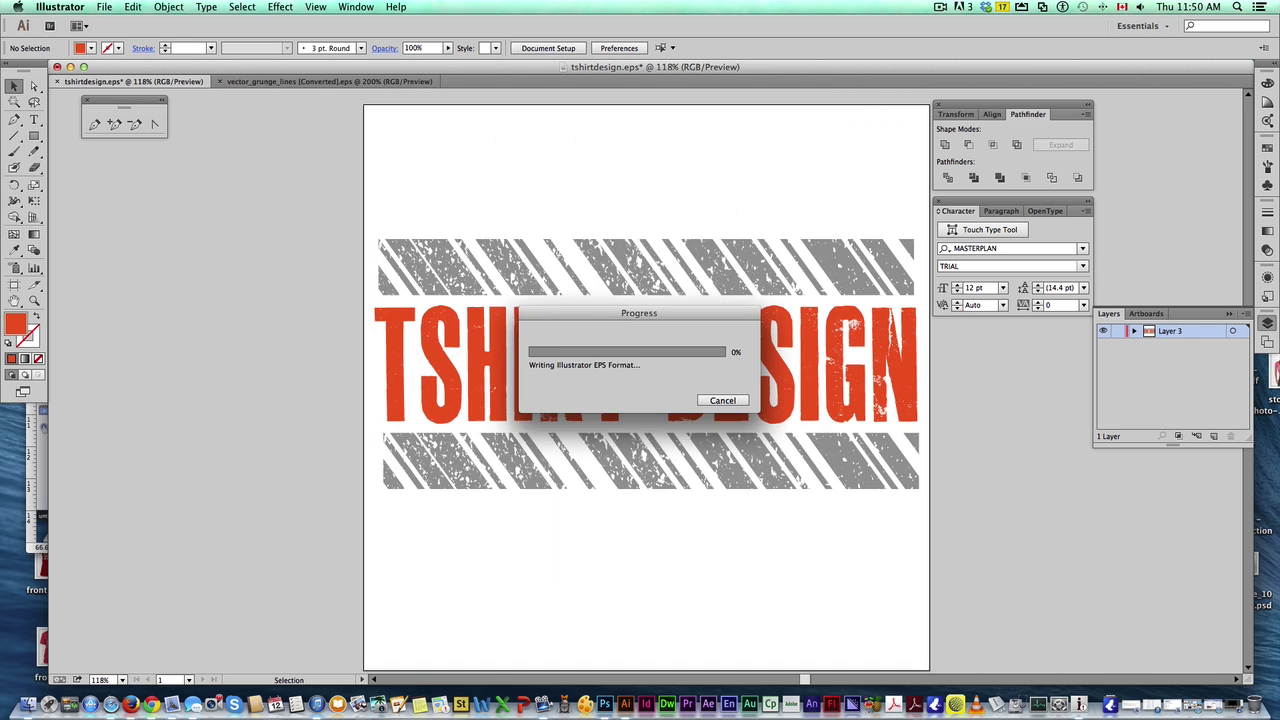